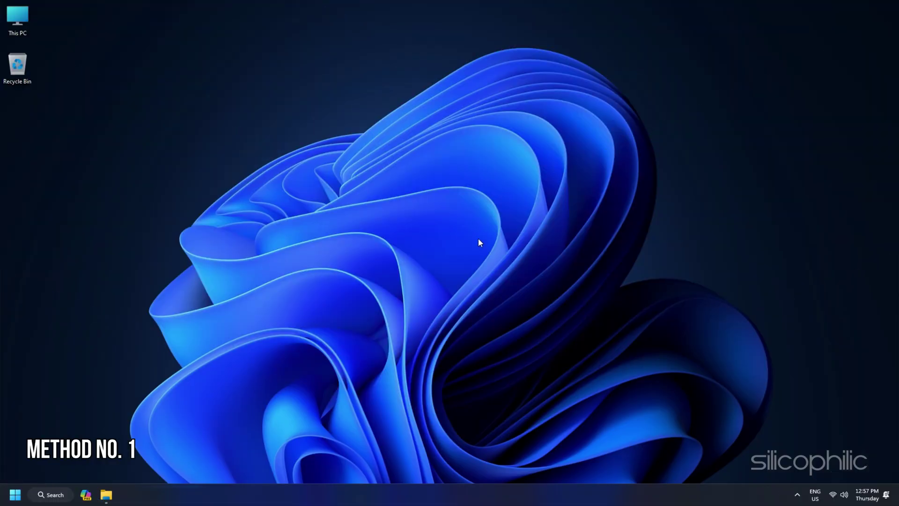
Open the Game Mode settings page by searching 'game mode settings'
key(super)
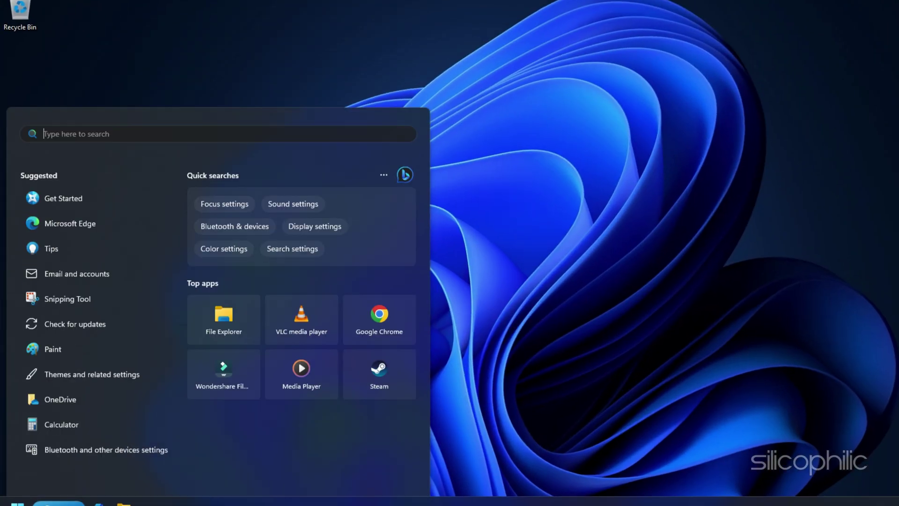
text(game mode sett)
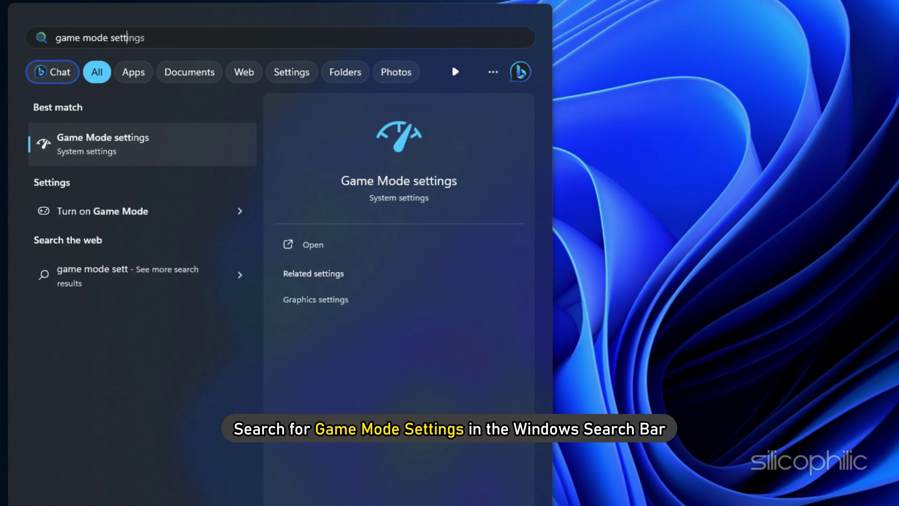
text(ings)
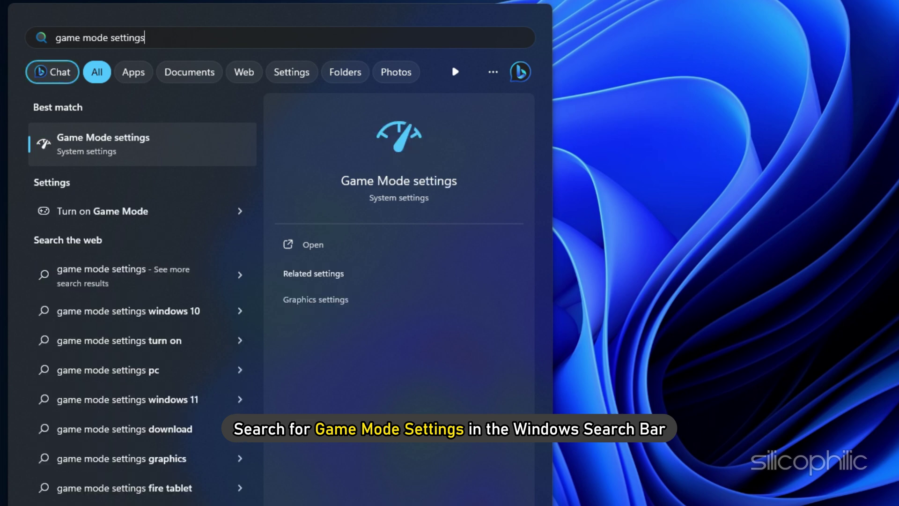
click(106, 145)
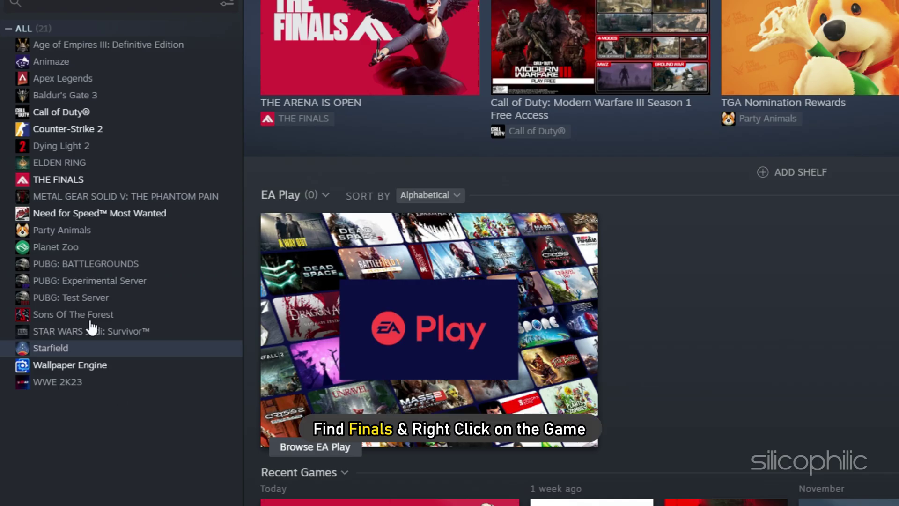
Copy THE FINALS' install folder path from its local files folder in Explorer
right_click(42, 185)
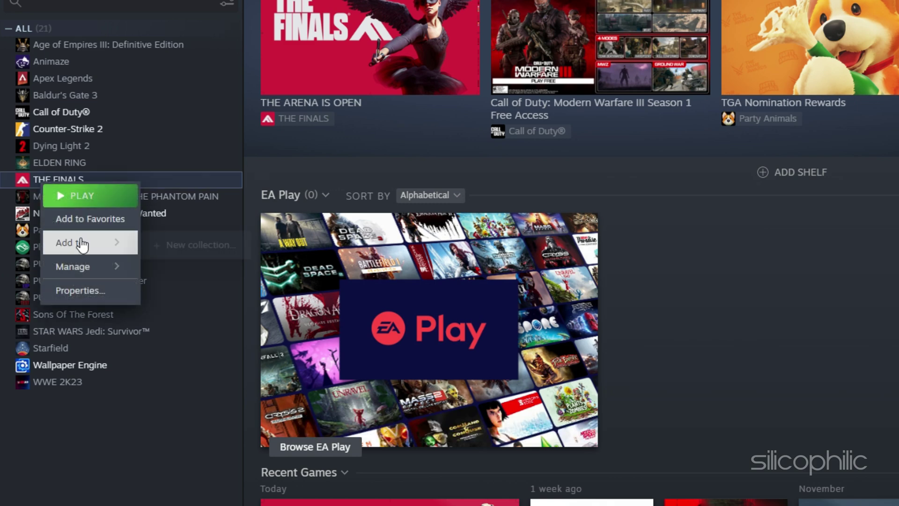
mouse_move(92, 267)
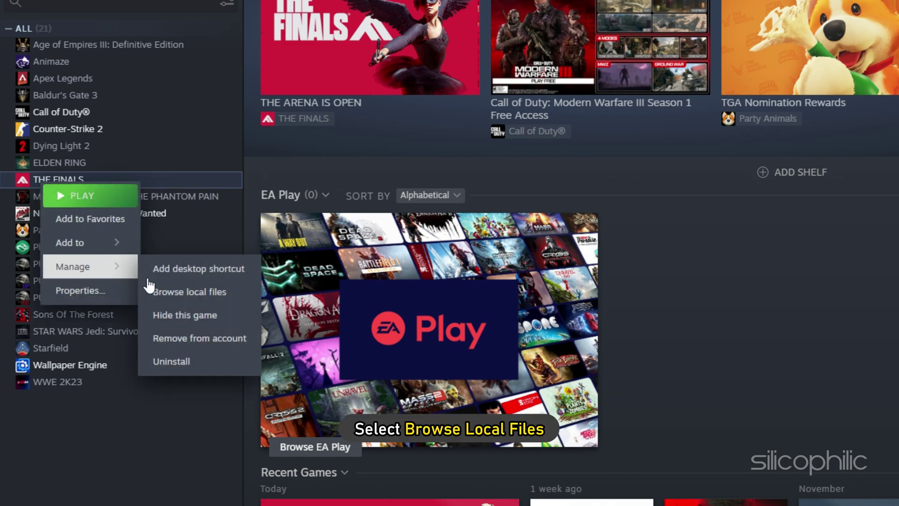
click(179, 293)
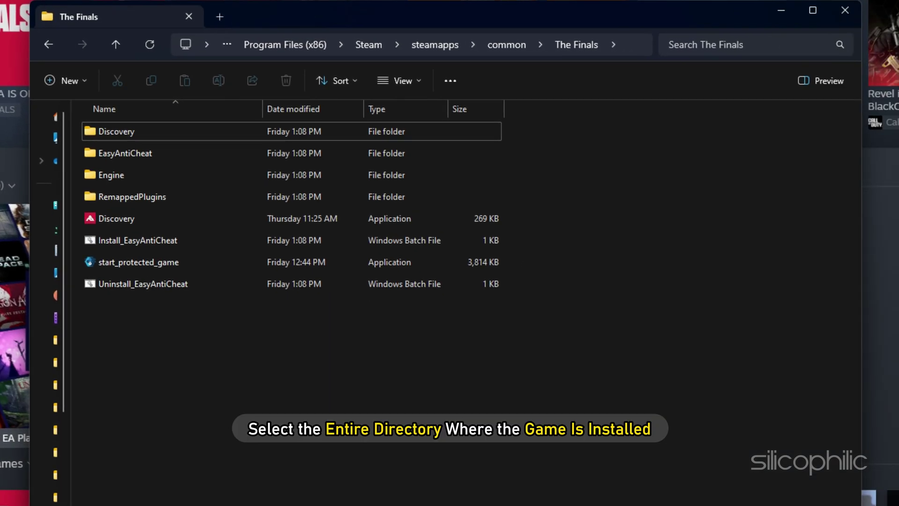
click(632, 47)
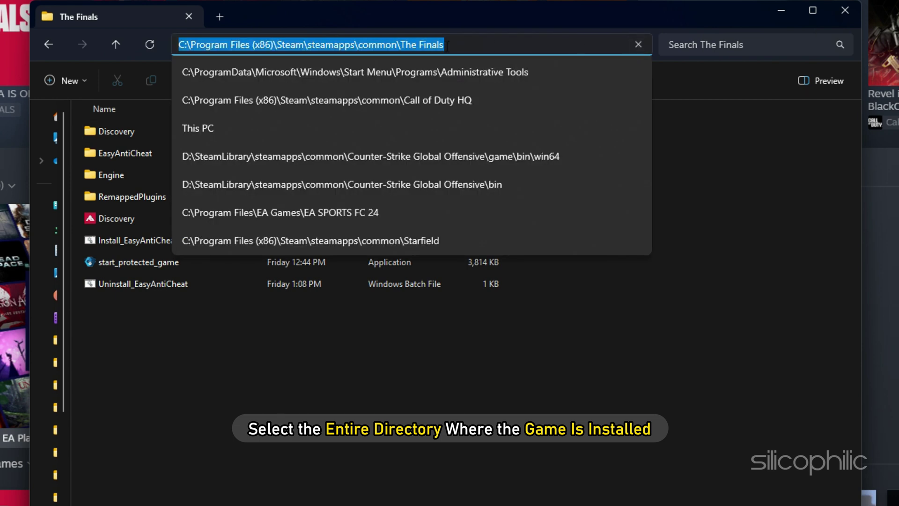
right_click(382, 43)
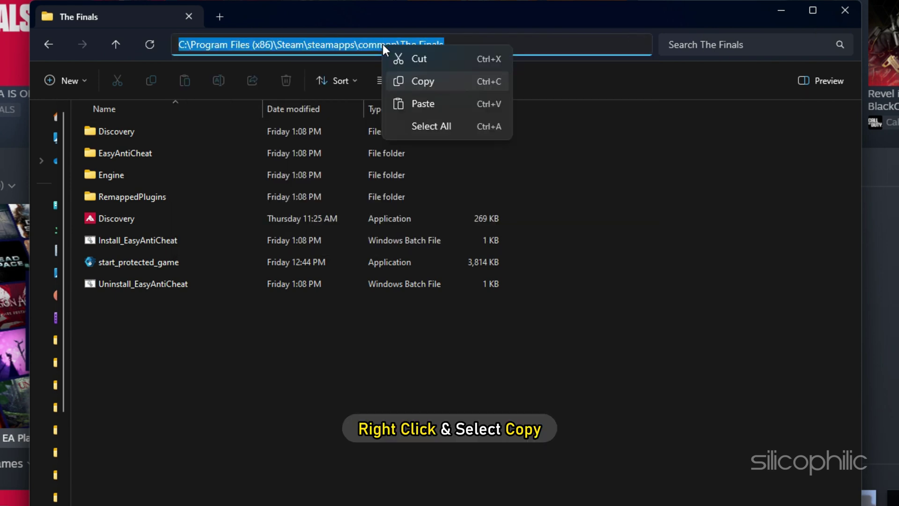
click(420, 82)
Close the game folder and open the Graphics settings page by searching 'gpu settings'
click(845, 10)
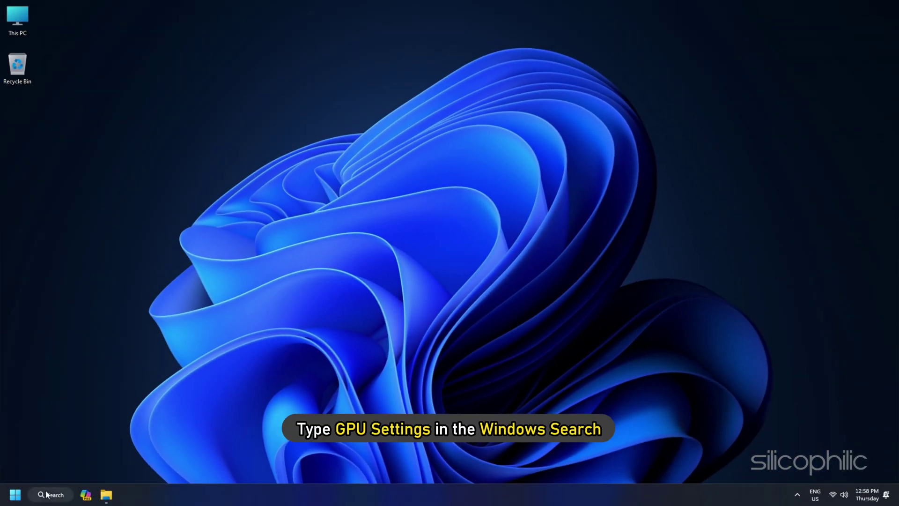
key(super)
text(gpu )
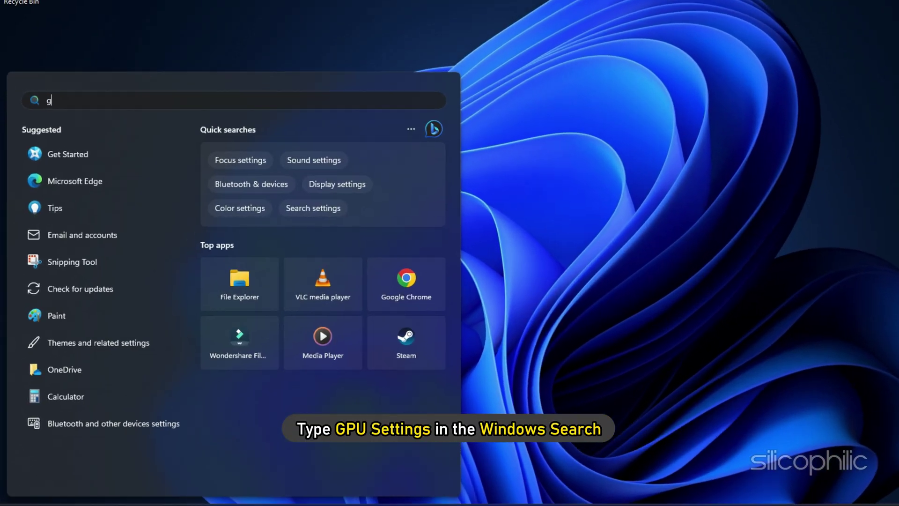
text(settings)
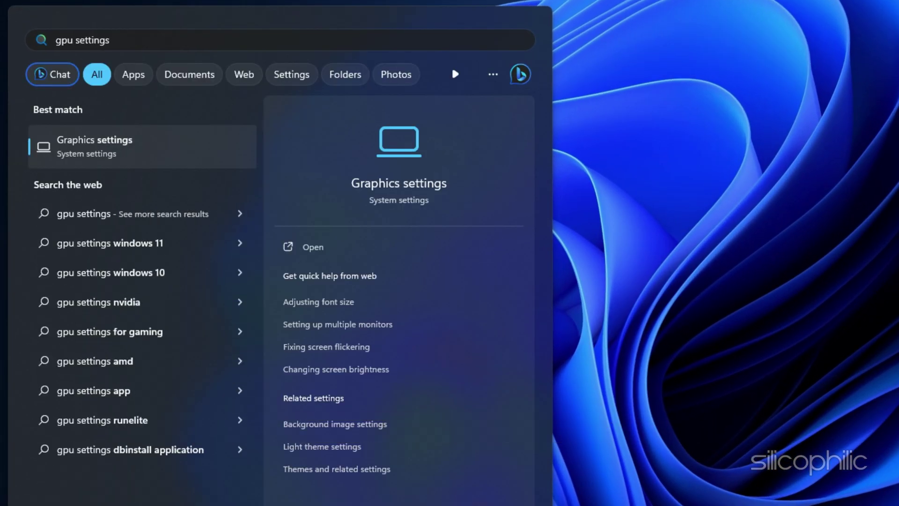
click(104, 158)
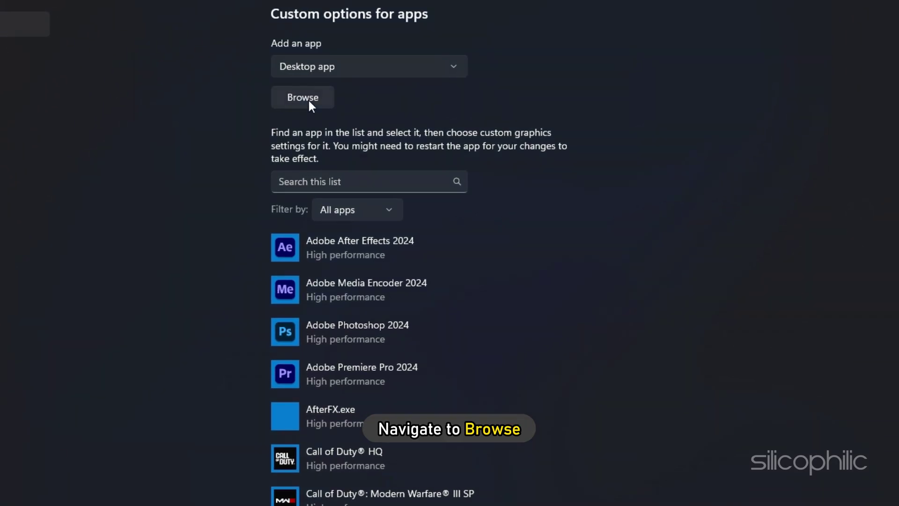
Browse to the pasted Finals install path and add Discovery to the custom graphics apps
click(308, 100)
click(579, 43)
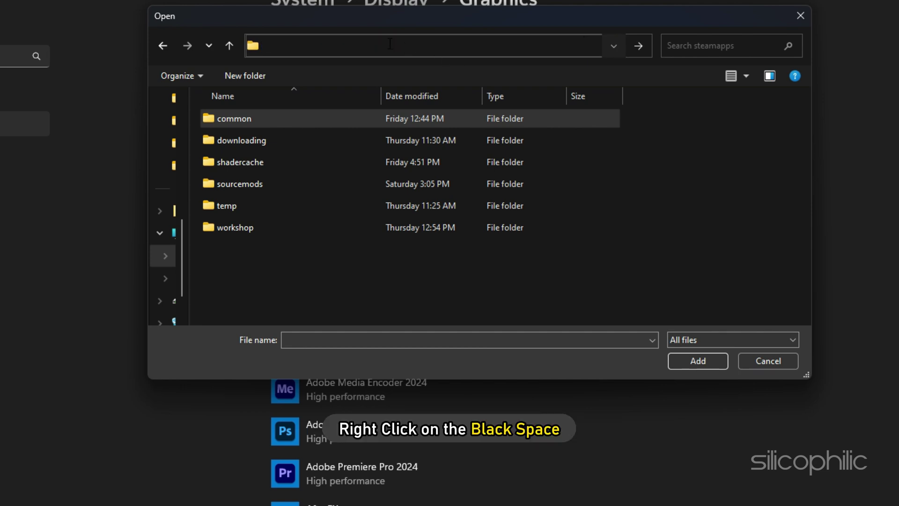
right_click(387, 45)
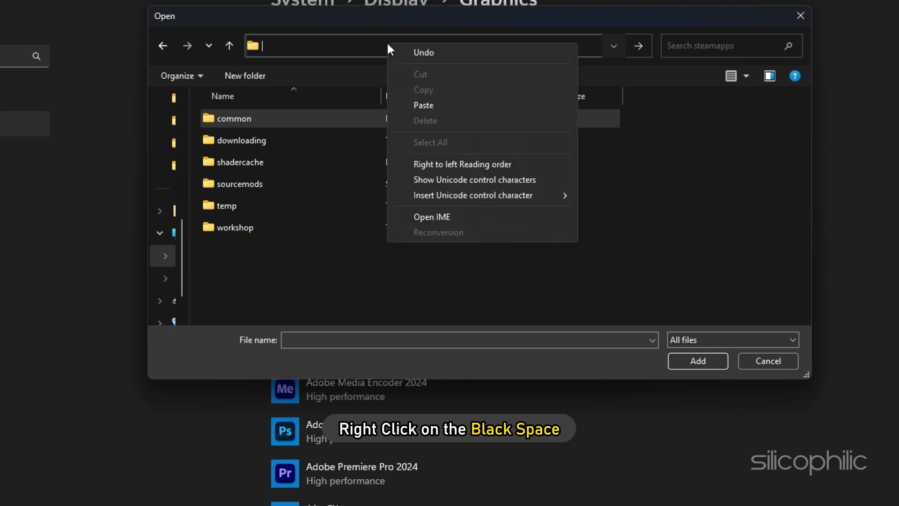
click(423, 104)
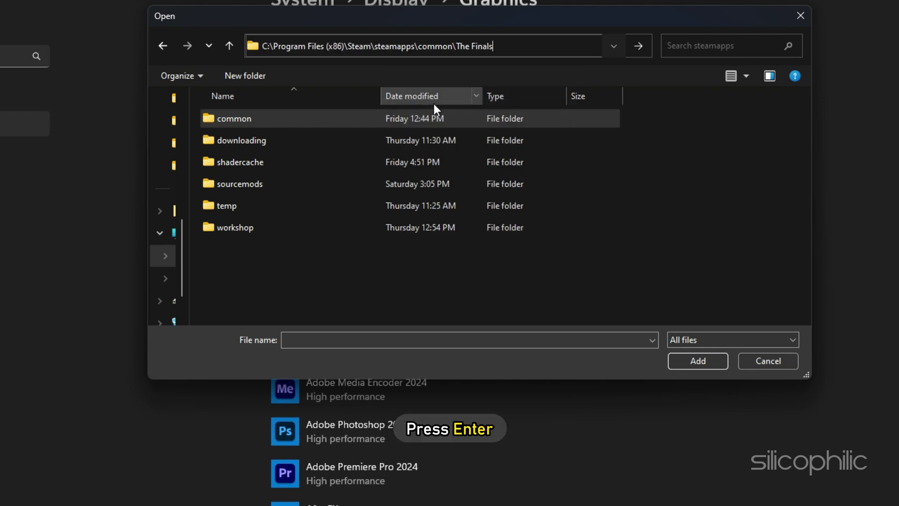
key(Return)
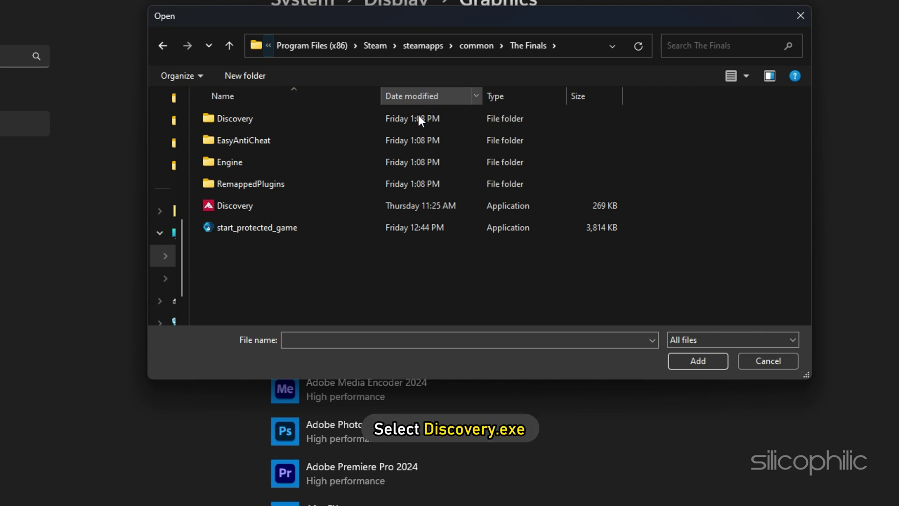
click(230, 208)
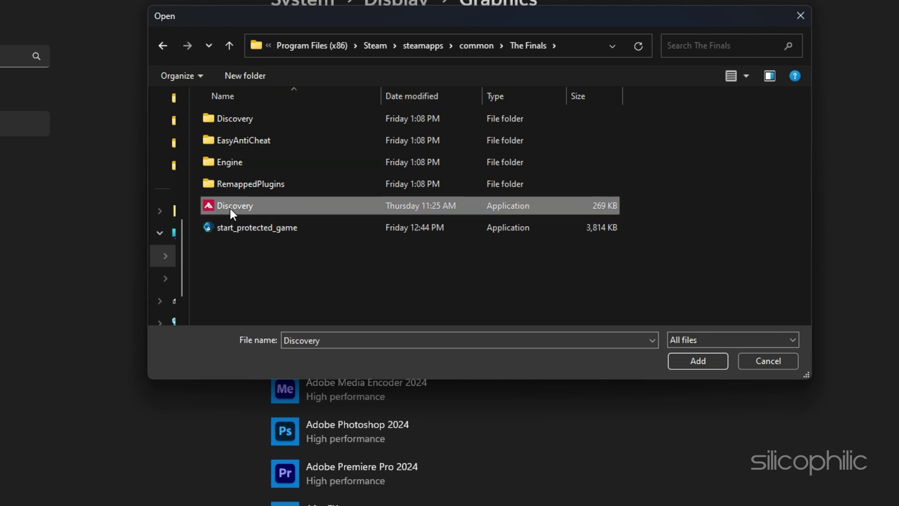
click(703, 364)
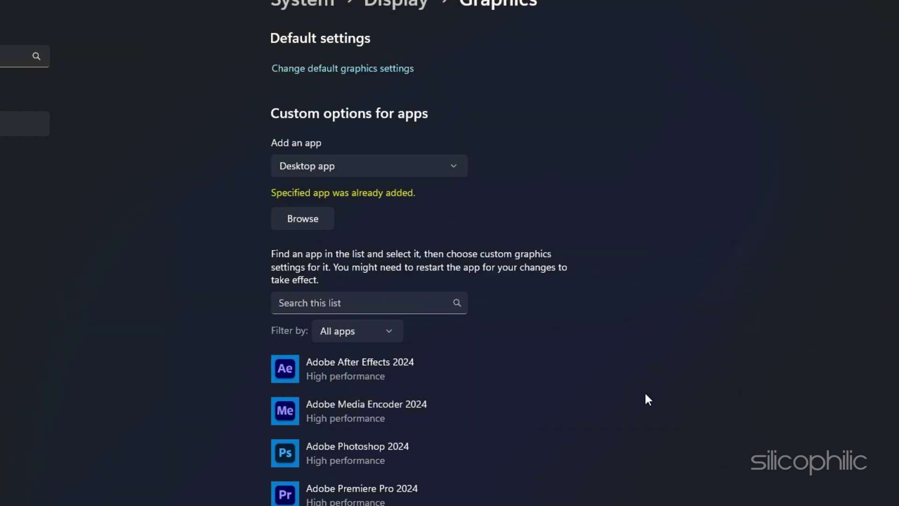
Save High performance as Discovery's graphics preference, then open the default graphics settings
scroll(645, 394, down, 8)
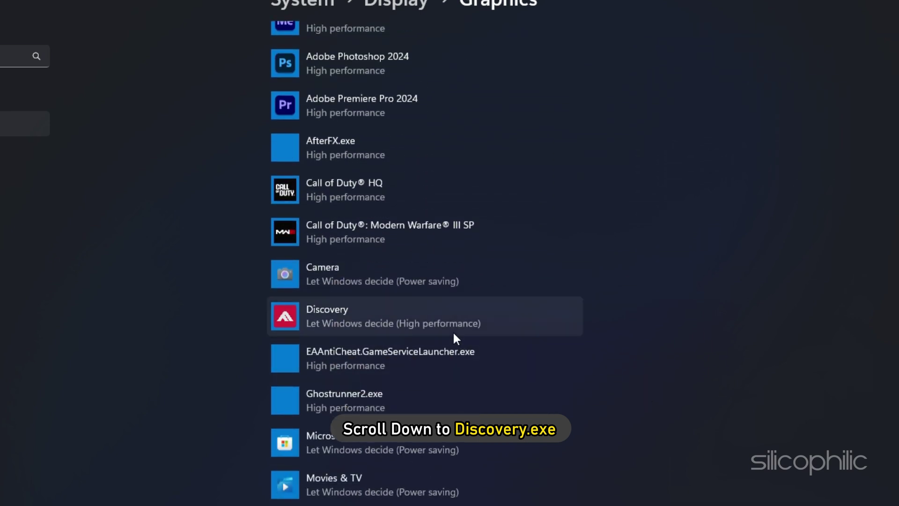
click(452, 321)
click(471, 388)
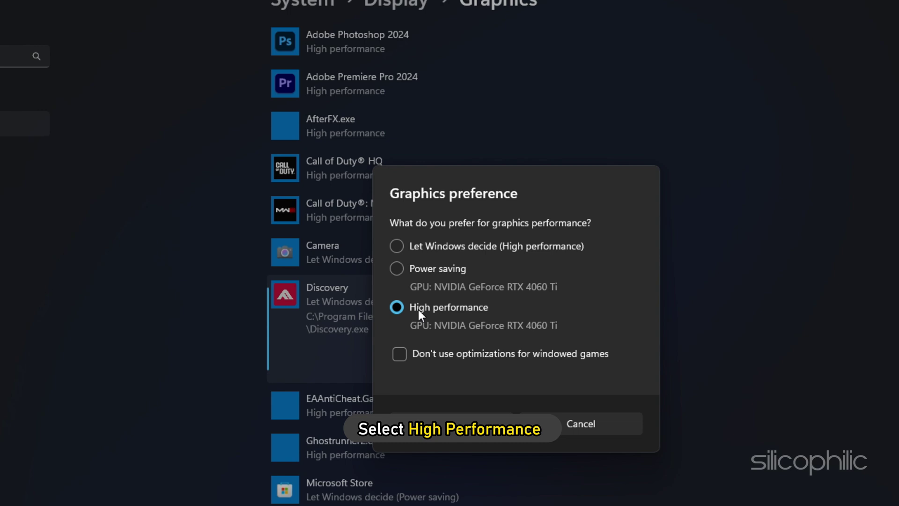
click(447, 423)
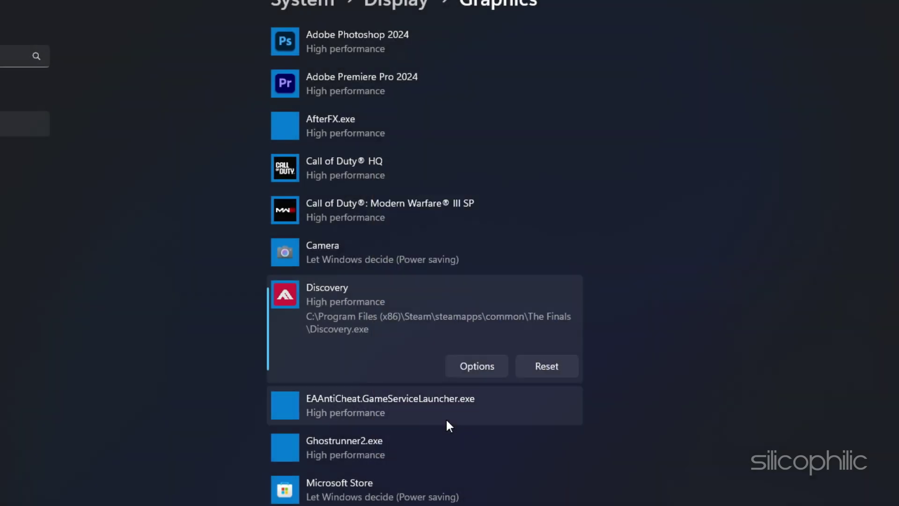
scroll(515, 416, up, 8)
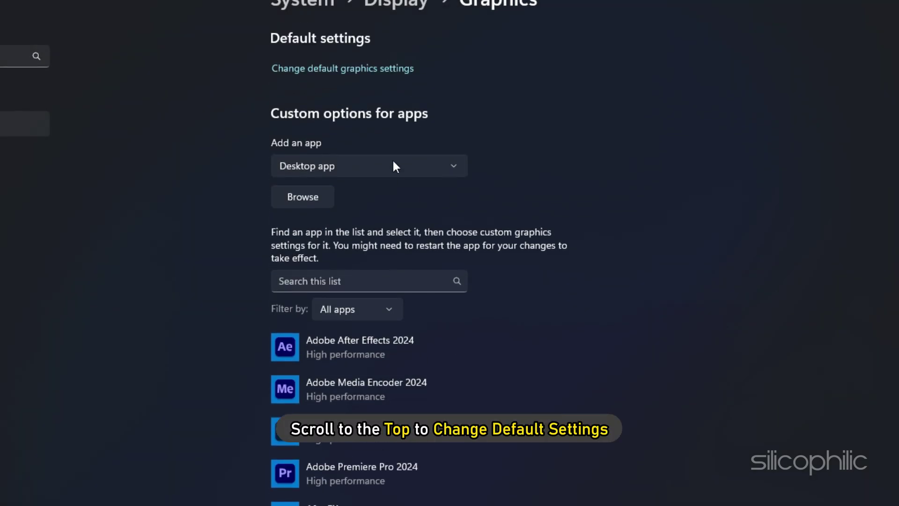
click(364, 71)
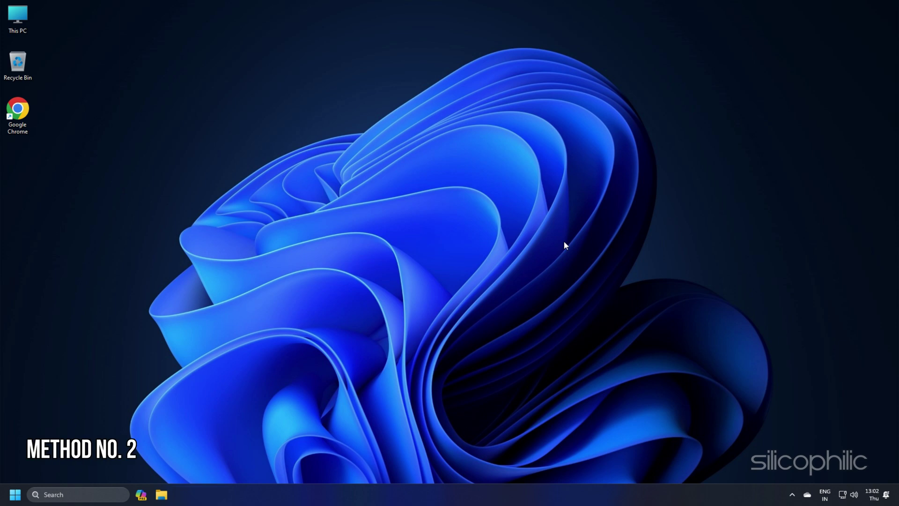
Open the Balanced plan's Edit Plan Settings by searching 'power option'
click(84, 496)
text(power op)
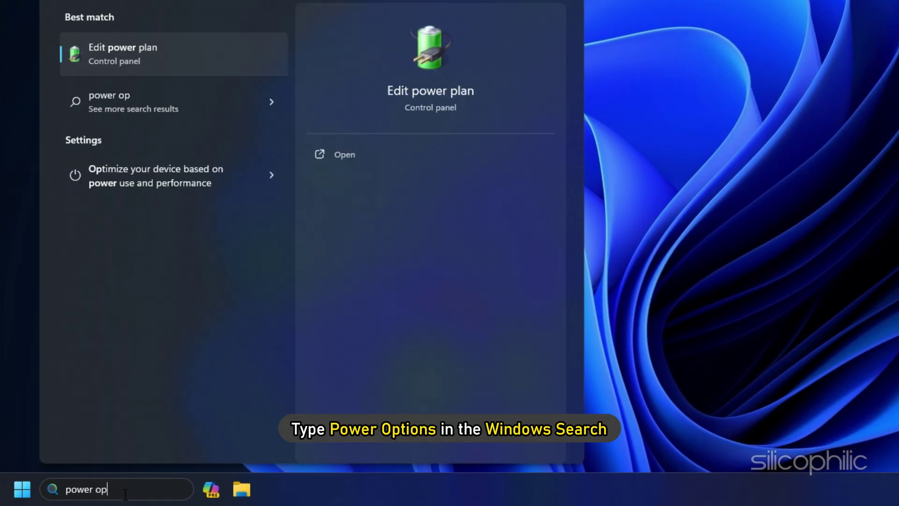
text(tion)
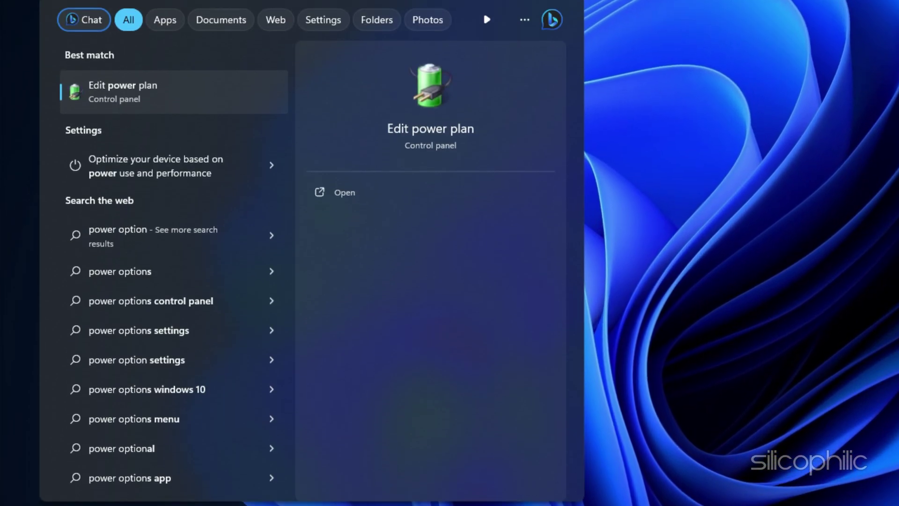
click(110, 101)
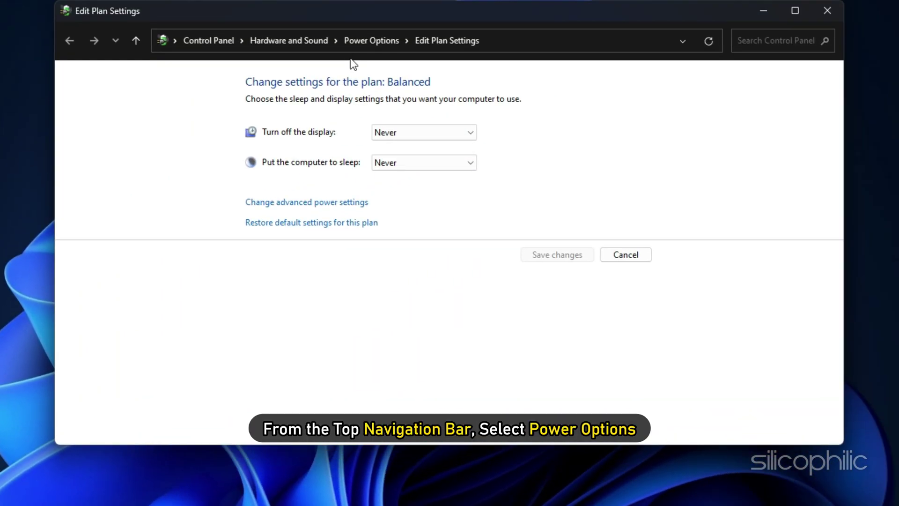
Return to the Power Options plan list through the address bar breadcrumb
click(365, 37)
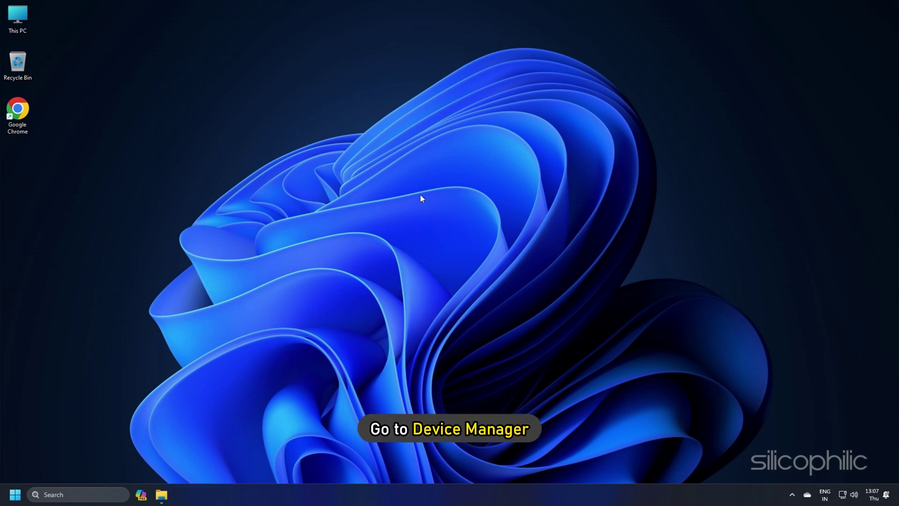
In Device Manager, search automatically for an updated NVIDIA GeForce RTX 3060 driver
right_click(21, 495)
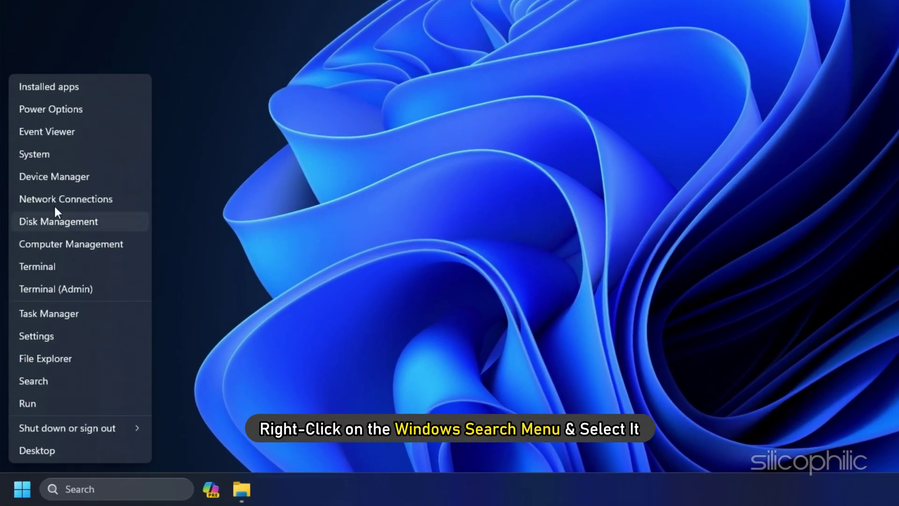
click(42, 295)
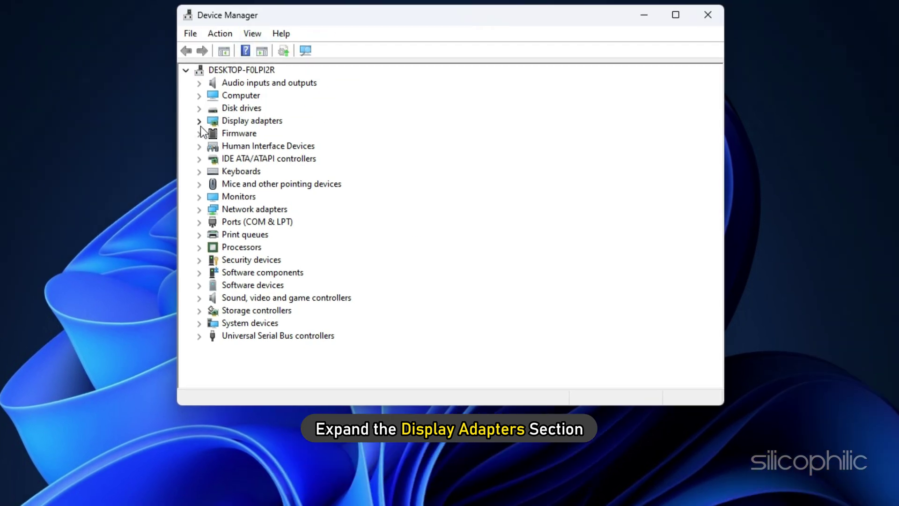
click(200, 122)
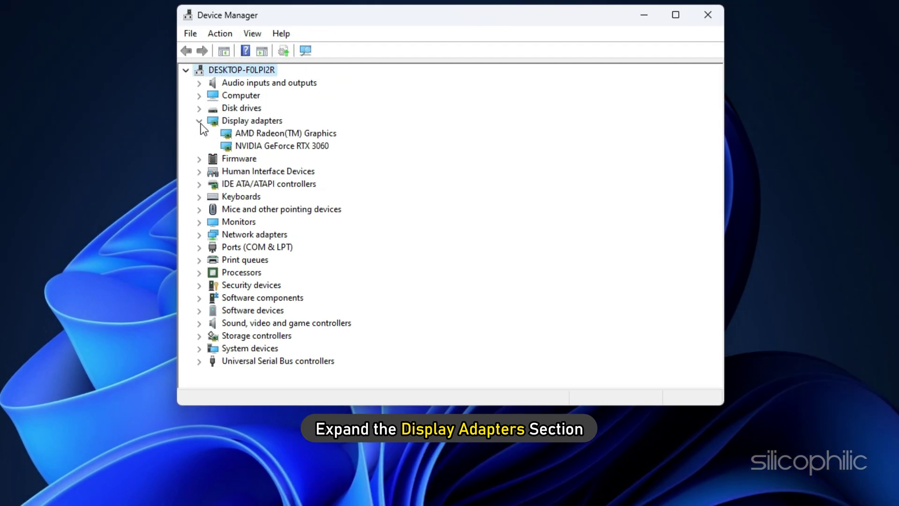
right_click(244, 146)
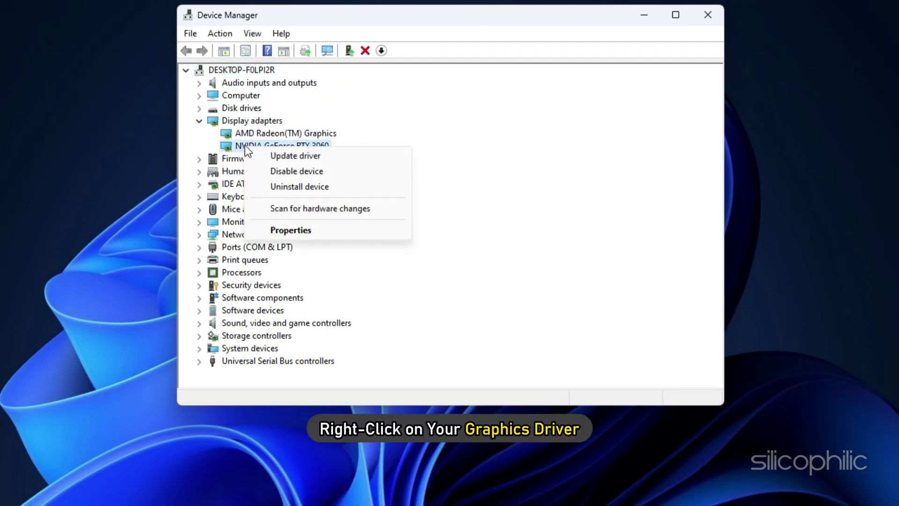
click(296, 156)
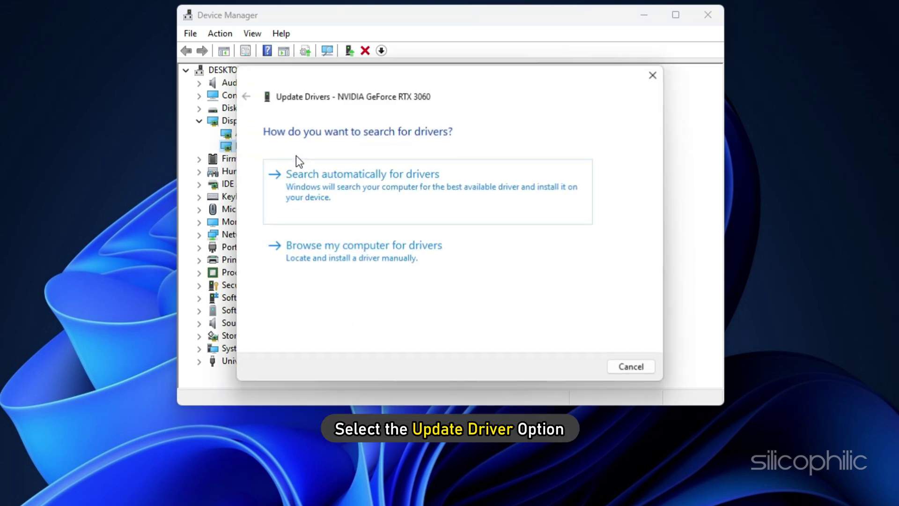
click(344, 184)
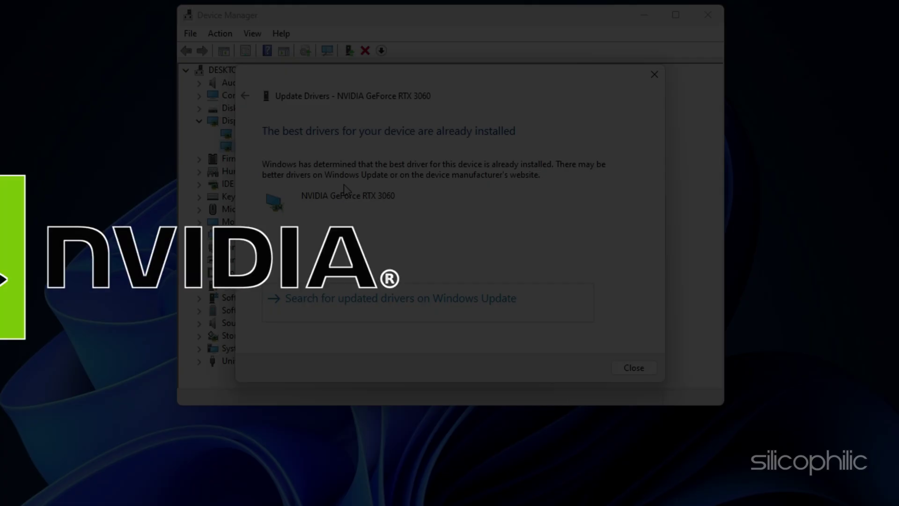
Check for NVIDIA updates in GeForce Experience and download Game Ready Driver 536.40
click(633, 367)
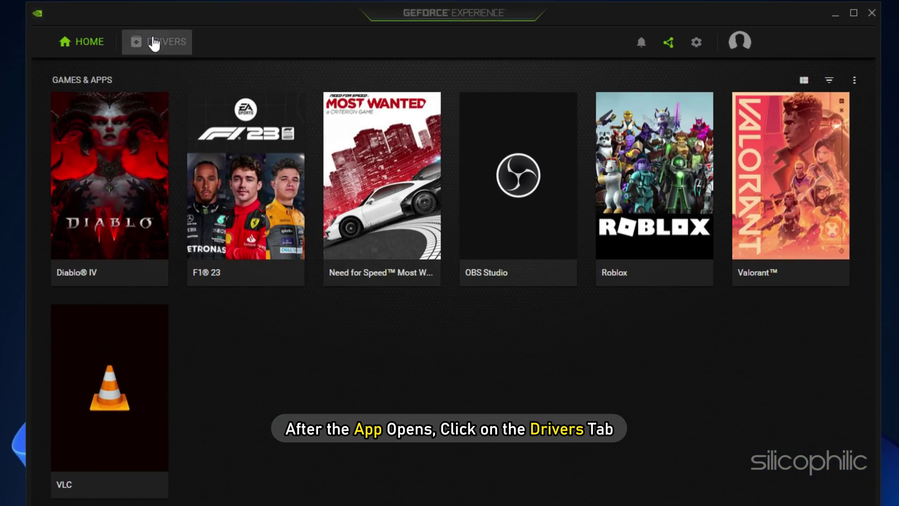
click(154, 43)
click(759, 84)
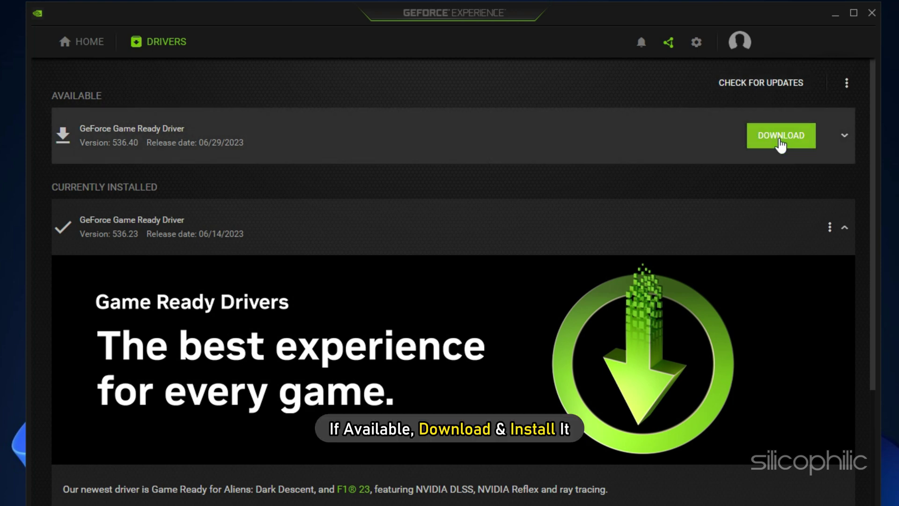
click(780, 136)
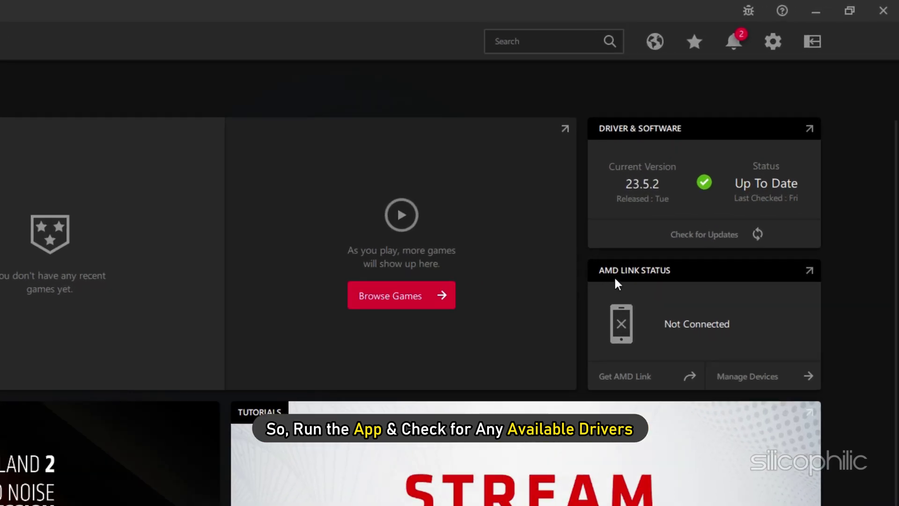
Check for AMD driver updates and confirm version 23.5.2 is up to date
click(687, 234)
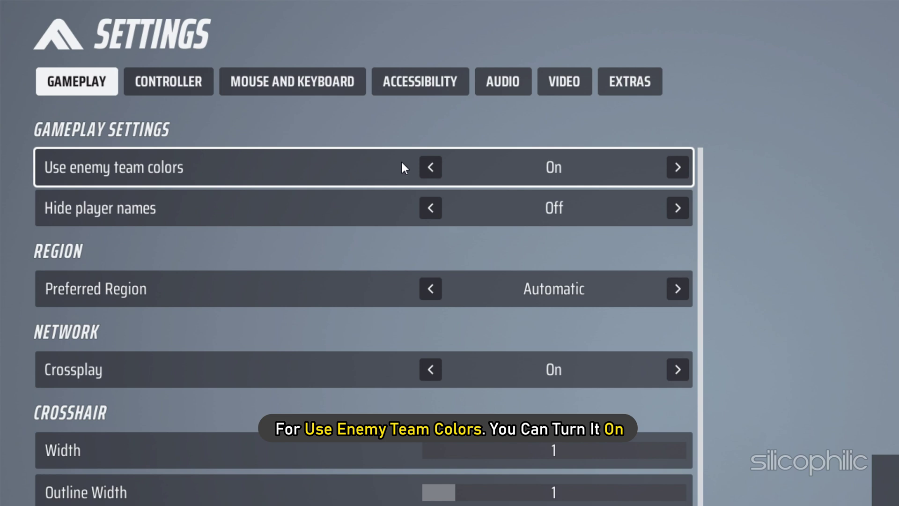
Turn enemy team colors On, keep Hide player names Off, and set Preferred Region to North America
click(675, 168)
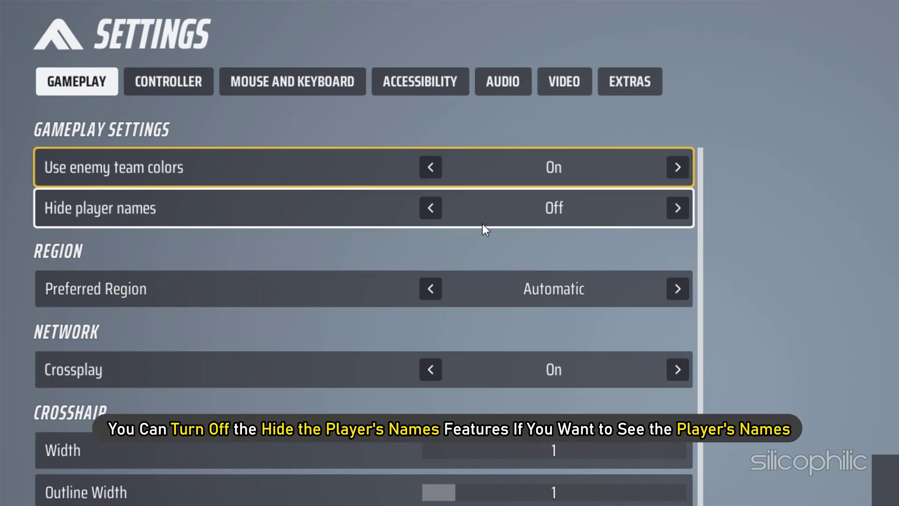
click(431, 209)
click(431, 209)
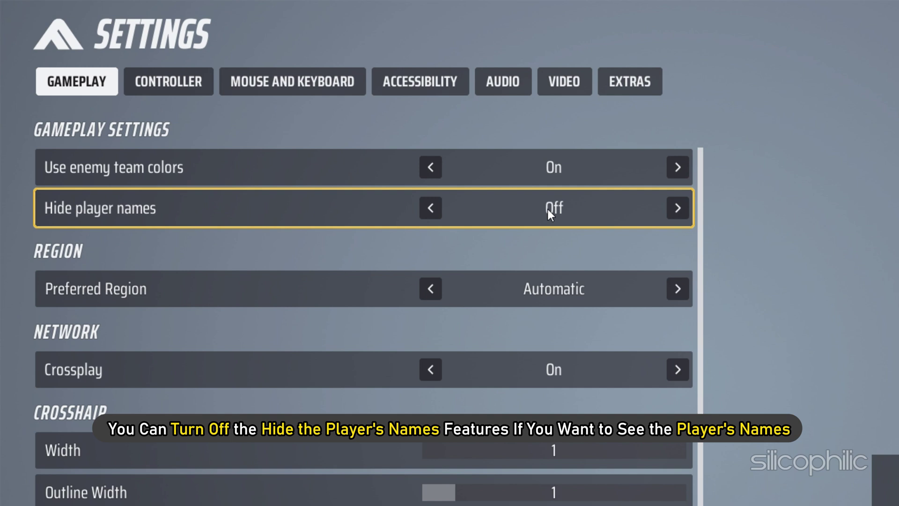
click(675, 286)
click(678, 287)
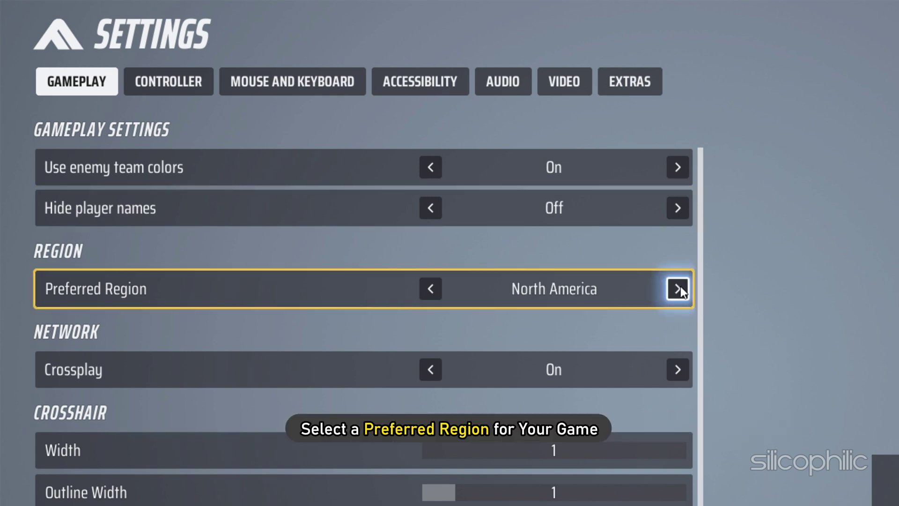
Leave Crossplay set to On in the gameplay settings
scroll(681, 286, down, 3)
click(673, 201)
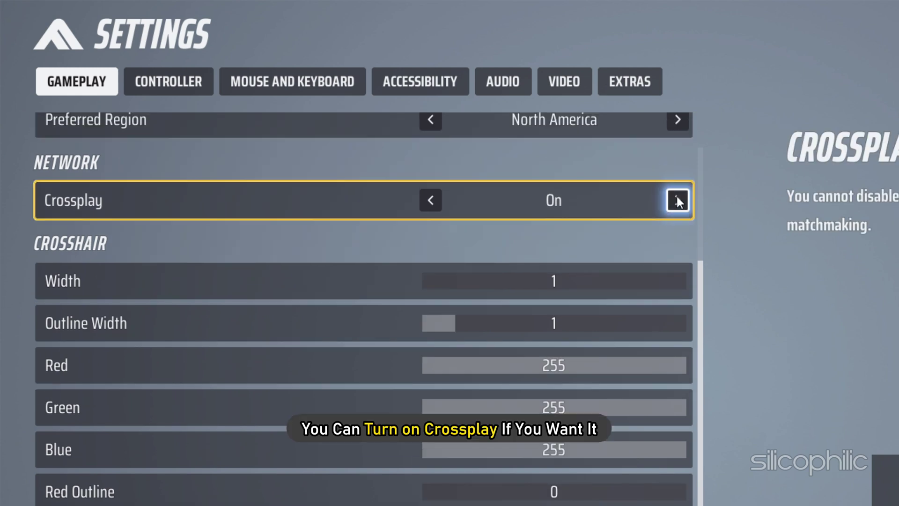
click(677, 197)
click(681, 196)
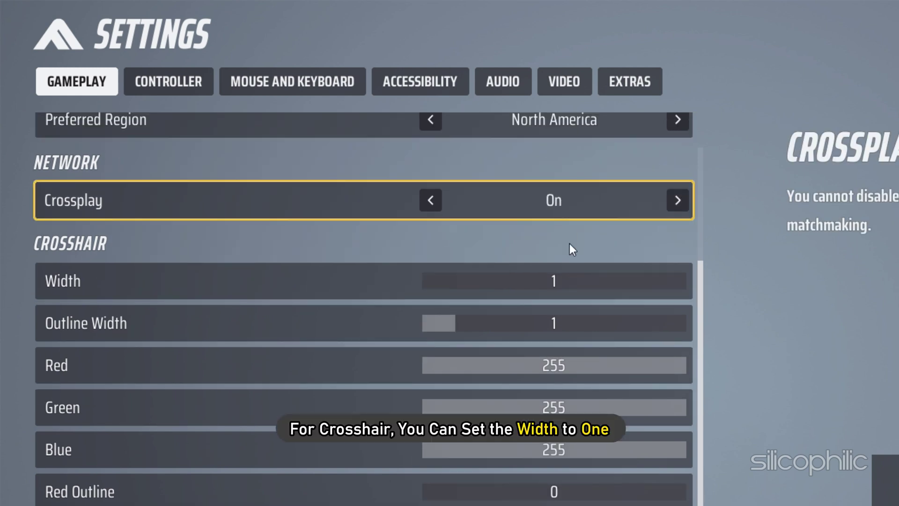
Set the crosshair width and outline width both to 1
click(526, 280)
drag(562, 280, 421, 283)
drag(415, 320, 462, 322)
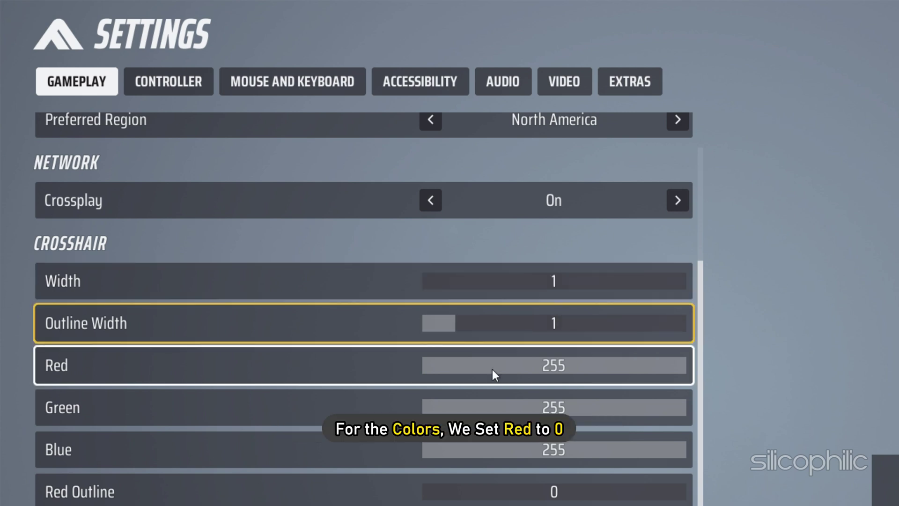
Set the crosshair red value to 0 and the red outline back to 0
drag(568, 366, 388, 363)
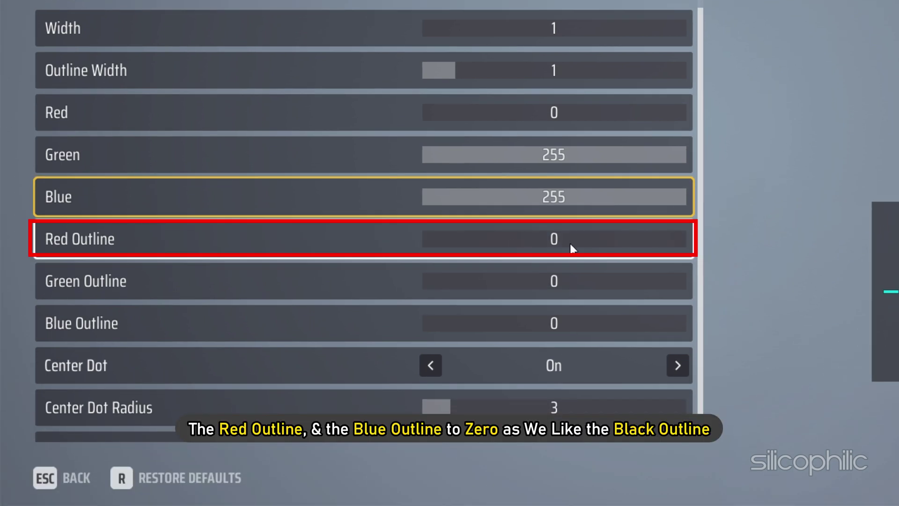
drag(570, 368, 513, 368)
drag(514, 241, 412, 241)
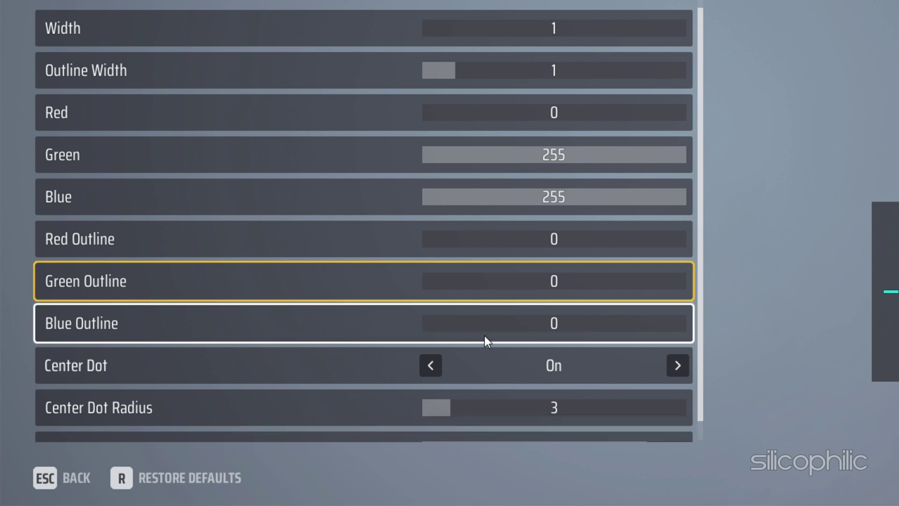
Keep the center dot on with radius 3 and raise the crosshair opacity
click(678, 366)
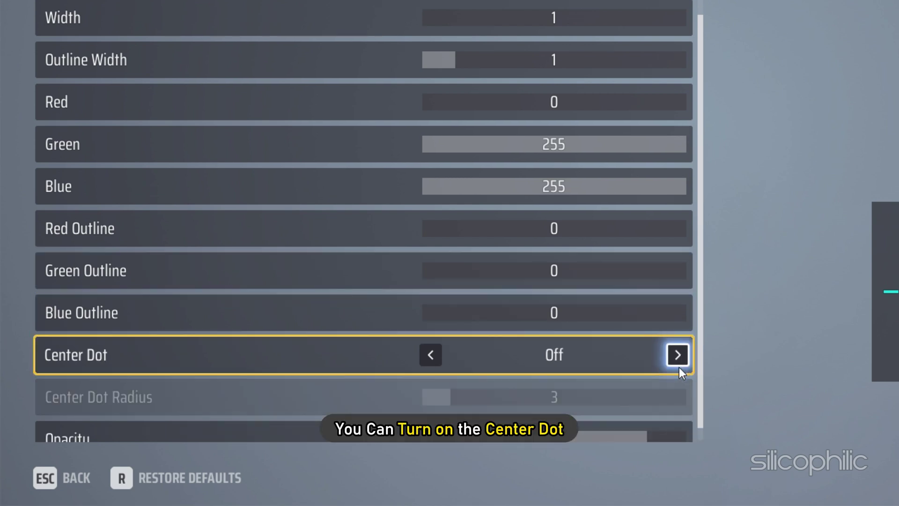
click(431, 356)
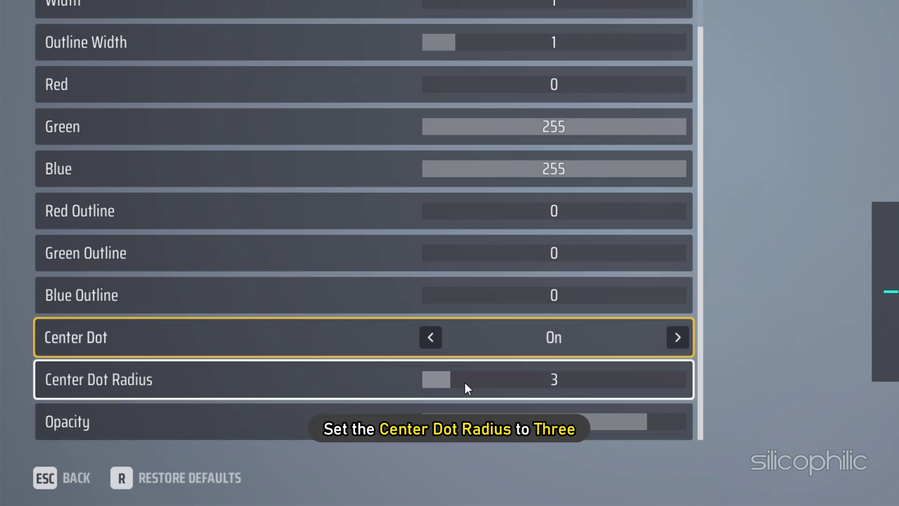
mouse_move(466, 385)
mouse_down()
mouse_move(492, 378)
mouse_move(452, 382)
mouse_up()
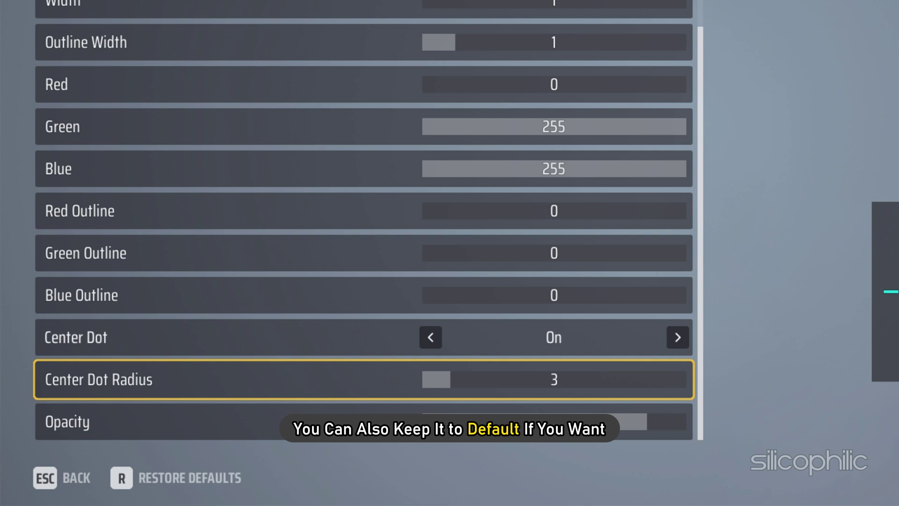
drag(572, 422, 706, 422)
In Video settings, keep the window mode at Windowed fullscreen
scroll(501, 345, up, 5)
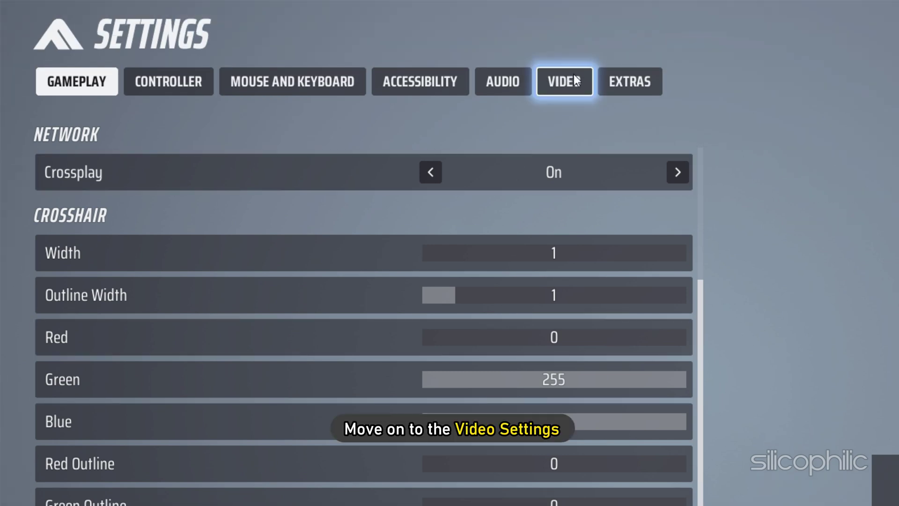
click(575, 81)
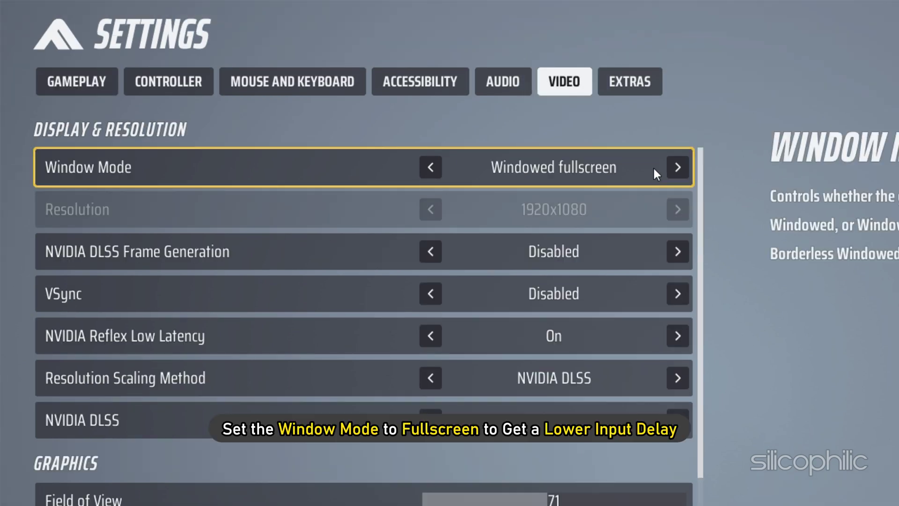
click(677, 167)
click(430, 167)
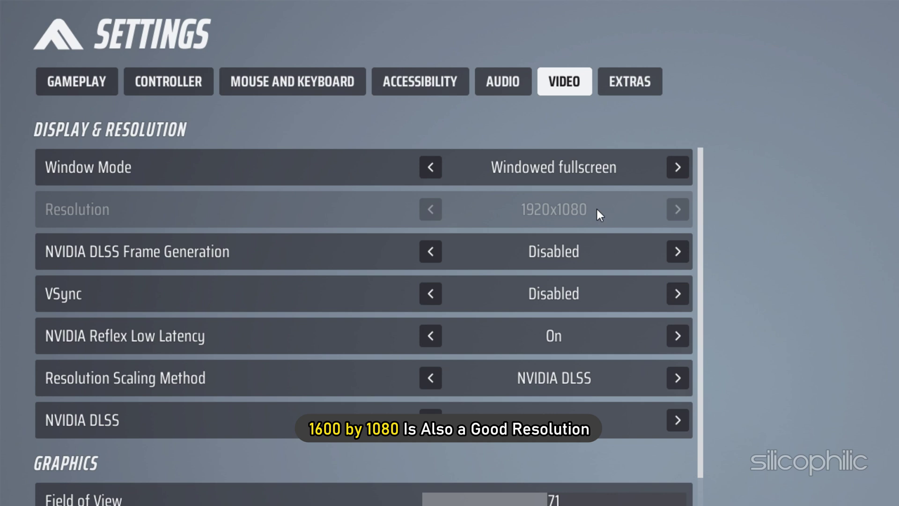
Keep VSync Disabled and set NVIDIA Reflex Low Latency to On
mouse_move(140, 297)
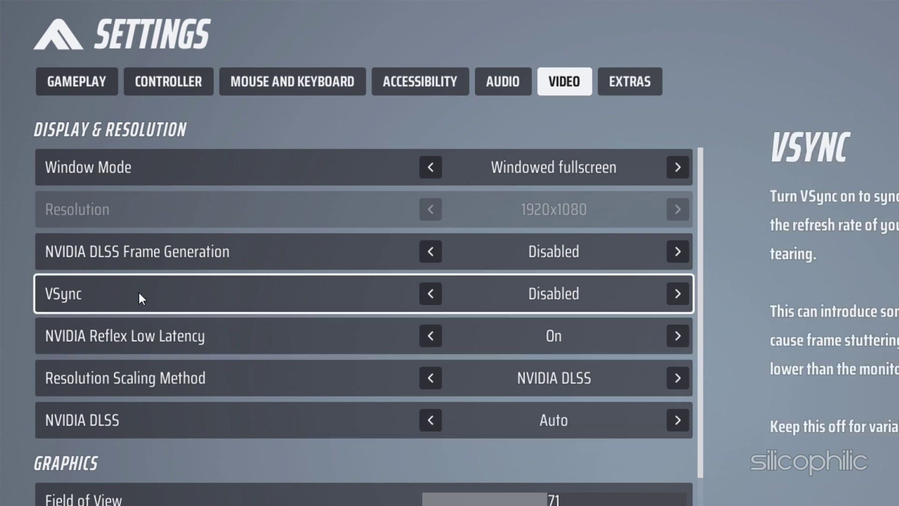
click(677, 293)
click(431, 294)
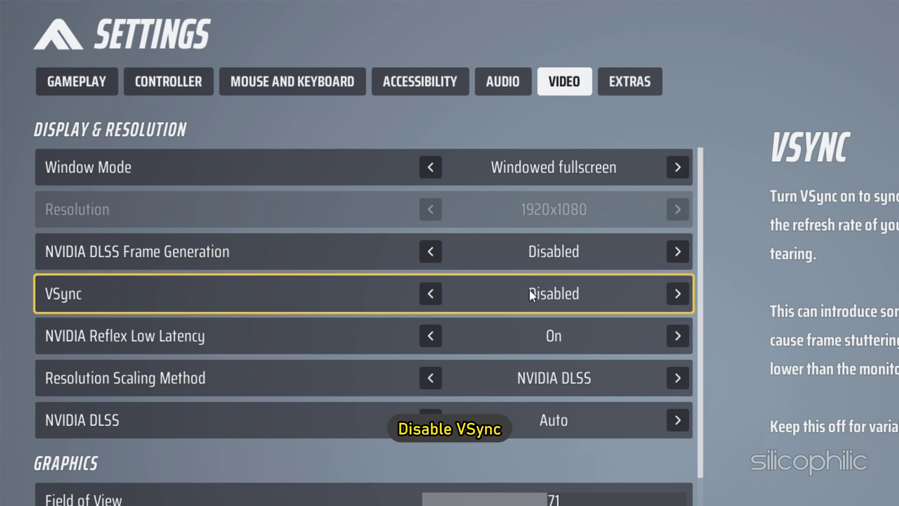
click(677, 336)
click(677, 335)
click(430, 336)
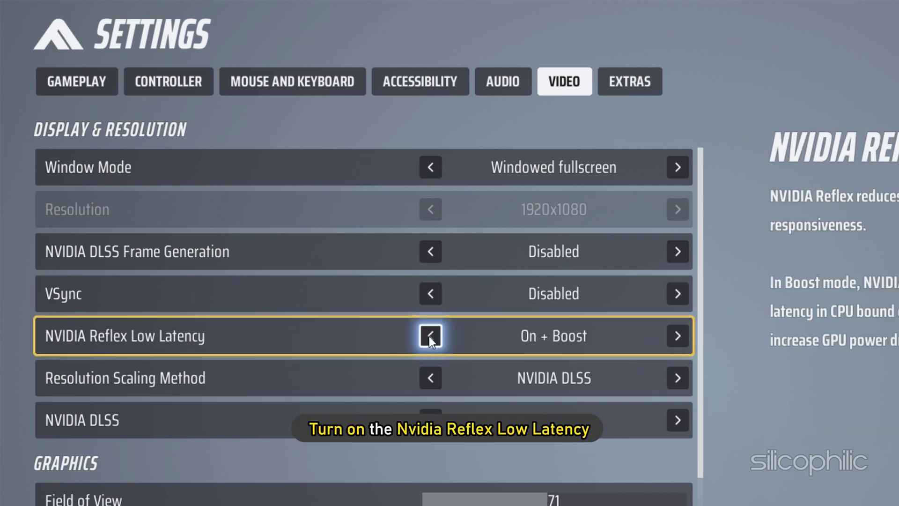
click(430, 336)
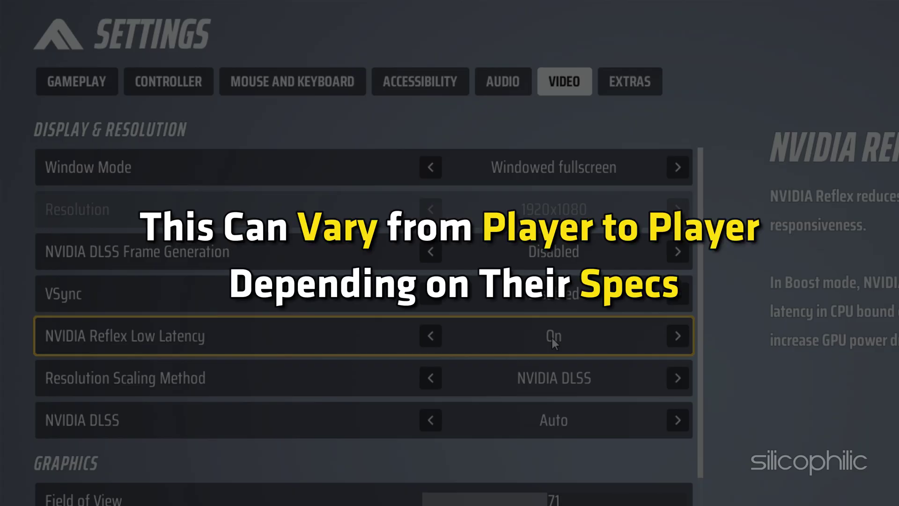